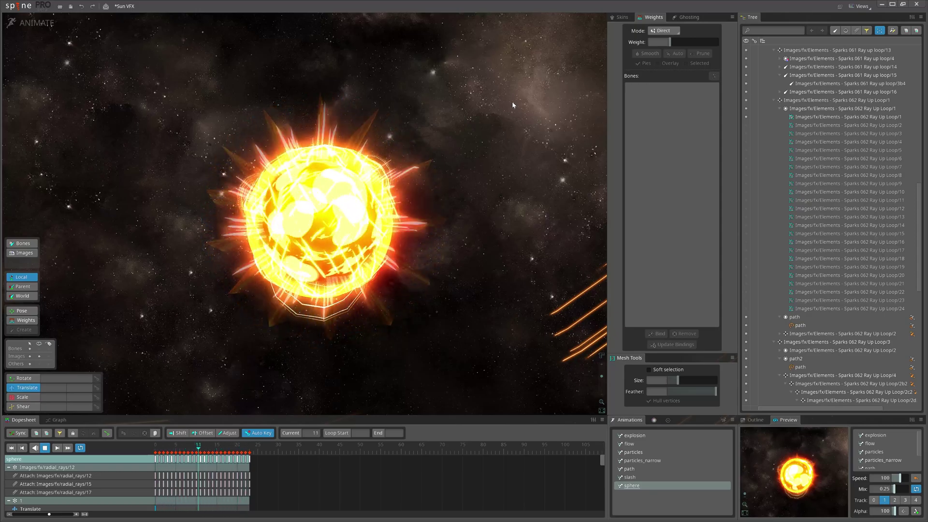
Open the Spine main menu and close it again without choosing anything
left_click(17, 6)
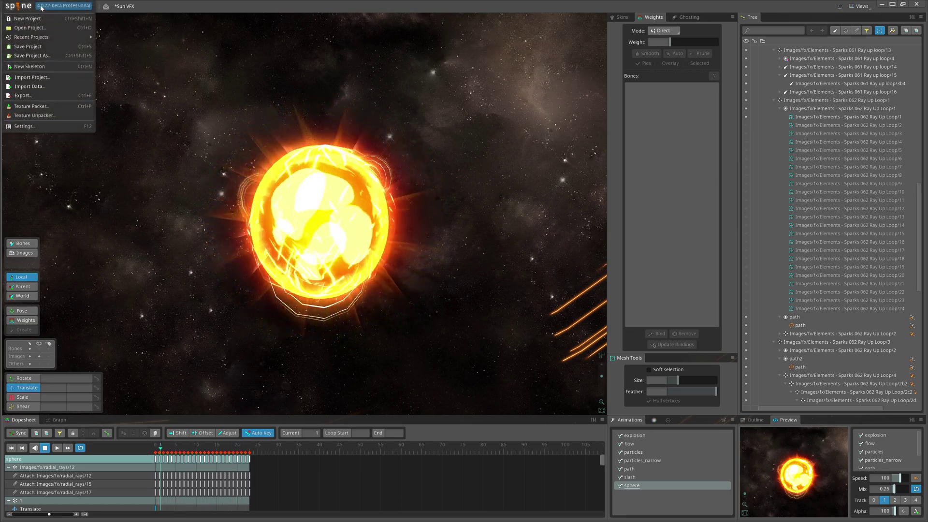
left_click(347, 17)
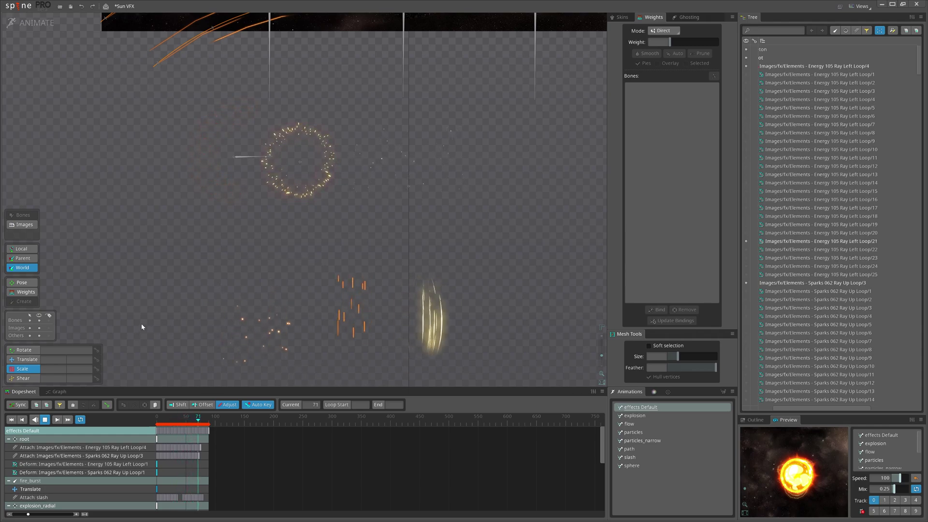
left_click(232, 318)
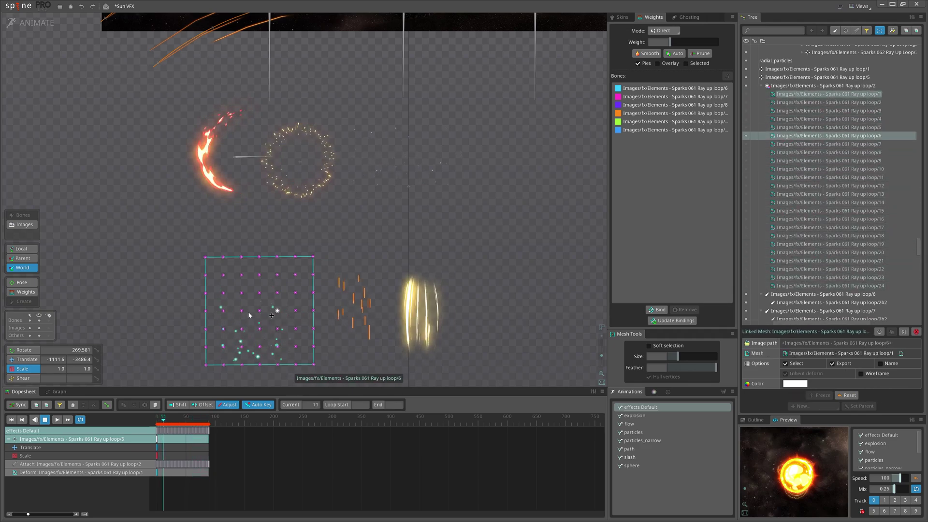
left_click(350, 325)
left_click(422, 314)
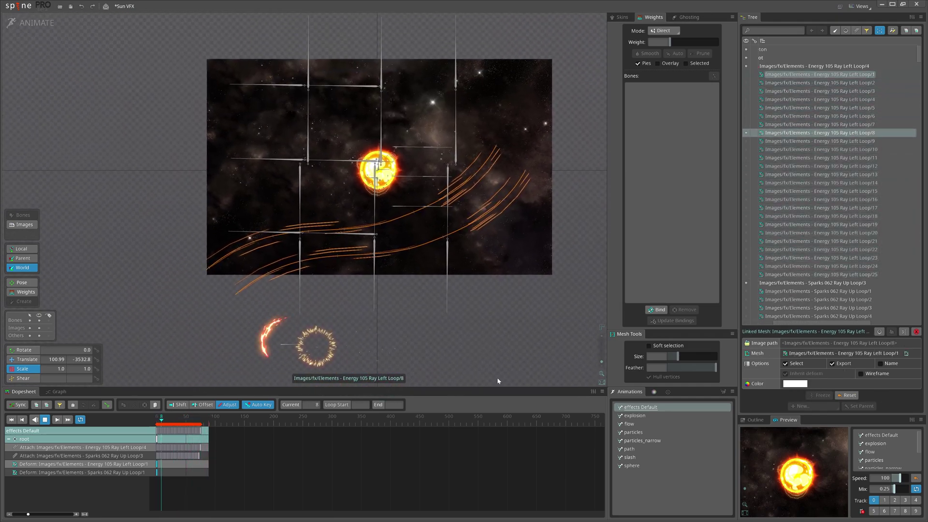
left_click(633, 416)
Play flow, view an Energy 105 Ray Left Loop mesh's weights, then return to effects Default
scroll(408, 179, "up", 5)
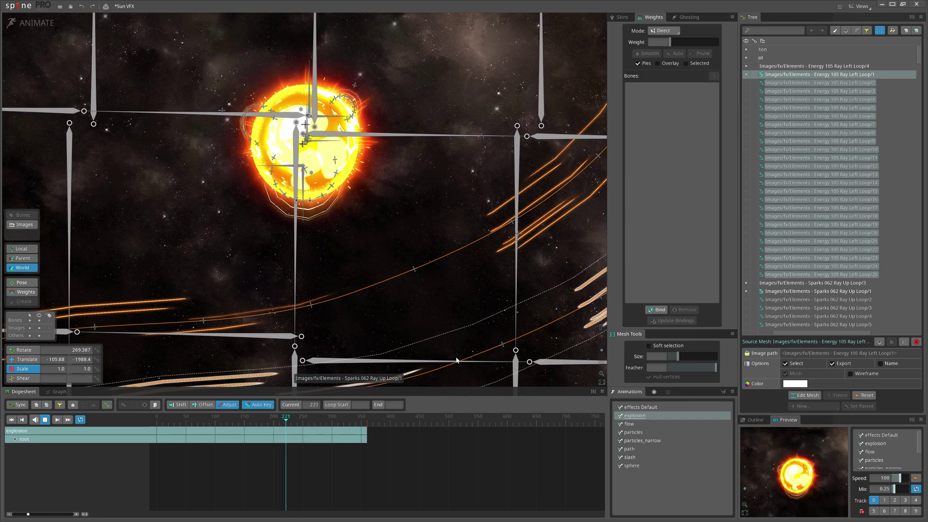
left_click(628, 424)
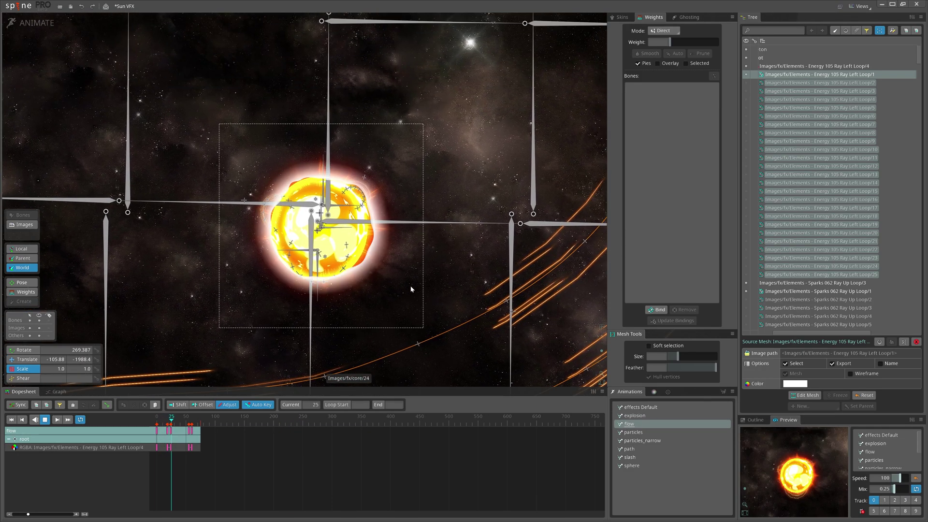
scroll(355, 198, "up", 5)
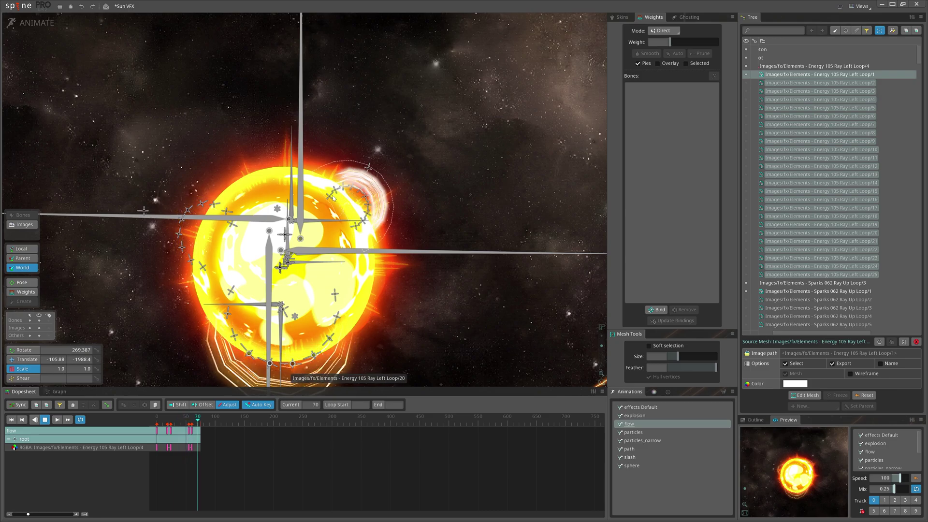
left_click(358, 182)
key("w")
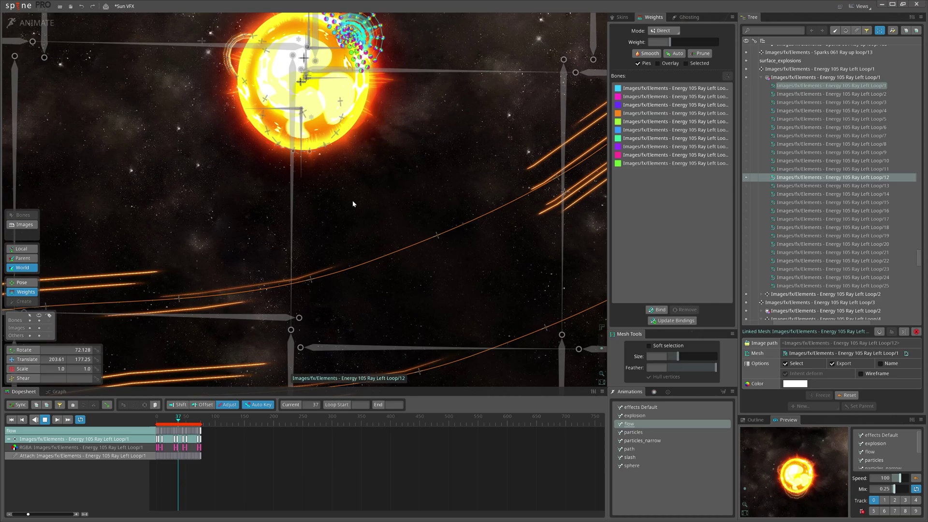
key("ctrl+z")
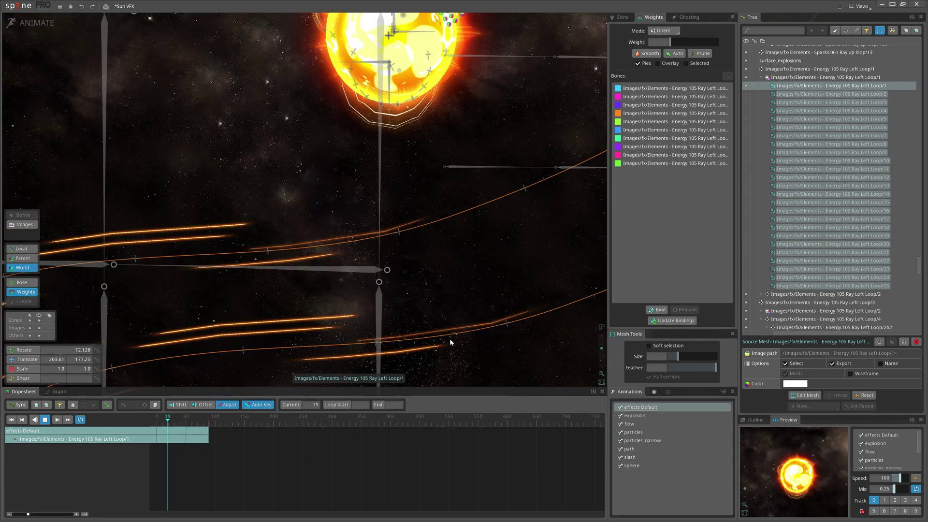
Play the particles animation and reframe the view around the sun
left_click(643, 432)
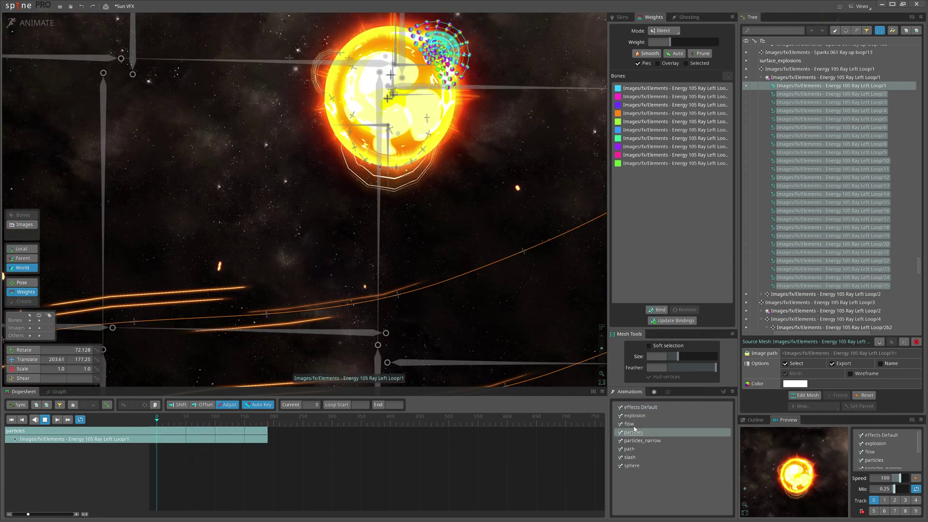
left_click_drag(194, 186, 336, 188)
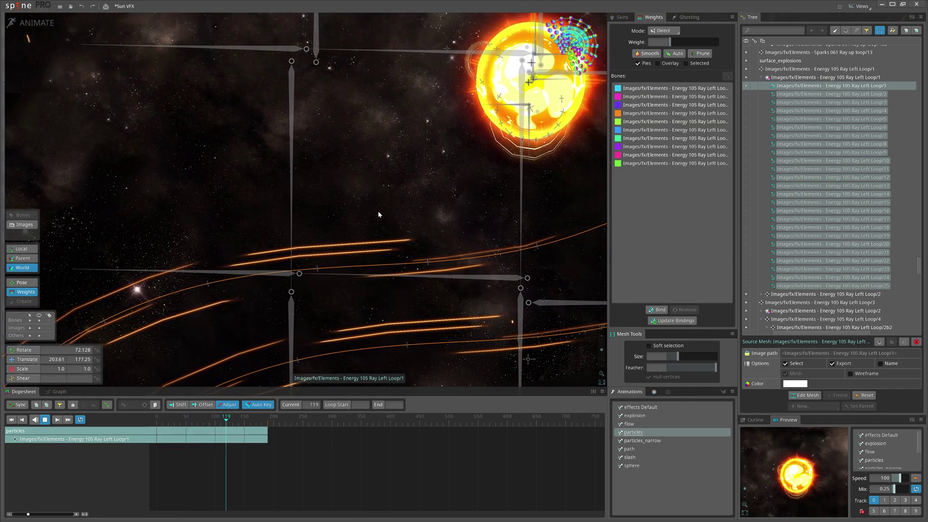
scroll(389, 210, "down", 5)
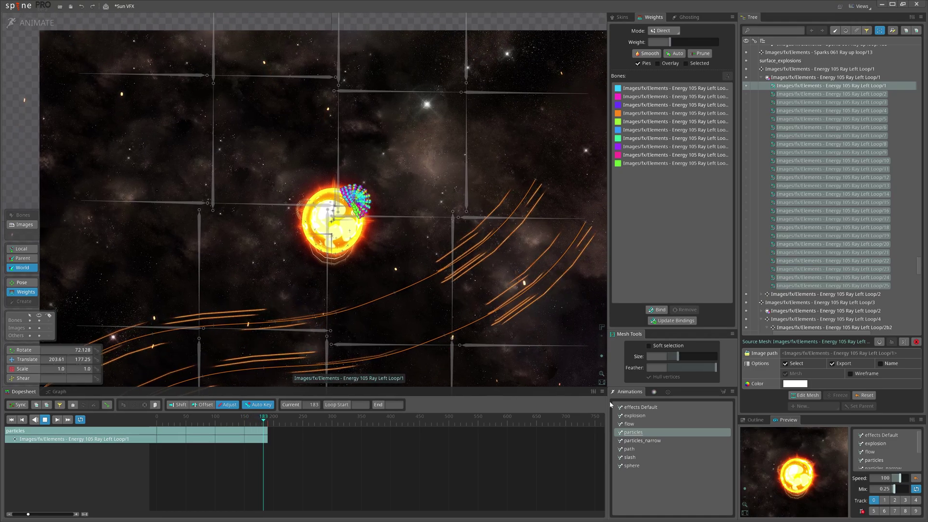
mouse_move(512, 173)
left_mouse_down()
mouse_move(494, 164)
mouse_move(490, 172)
mouse_move(516, 184)
left_mouse_up()
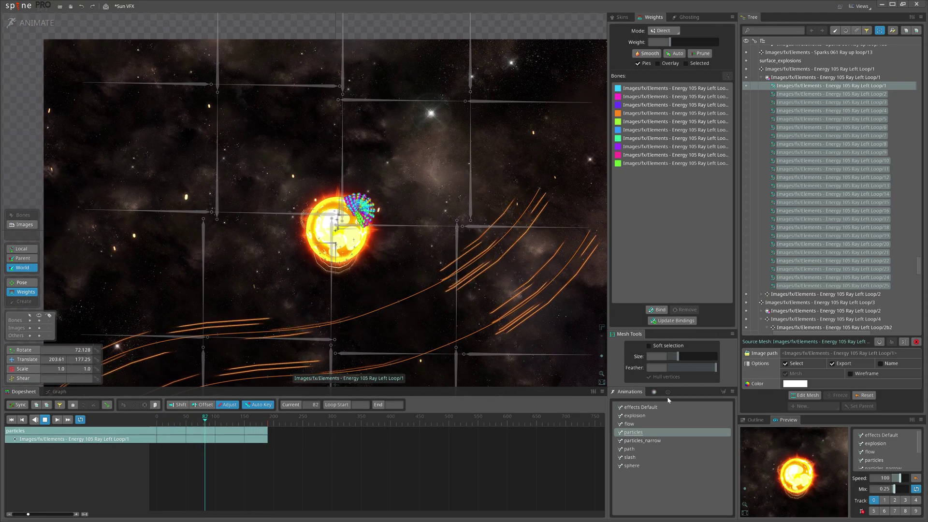
Play particles_narrow and inspect the Sparks 061 Ray up loop/17, loop/6 and loop/5 meshes
left_click(653, 440)
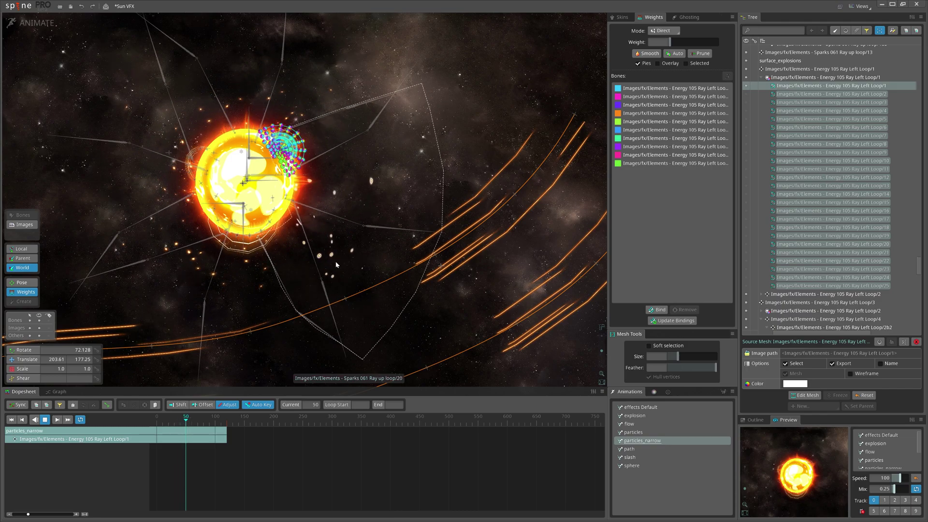
left_click(390, 175)
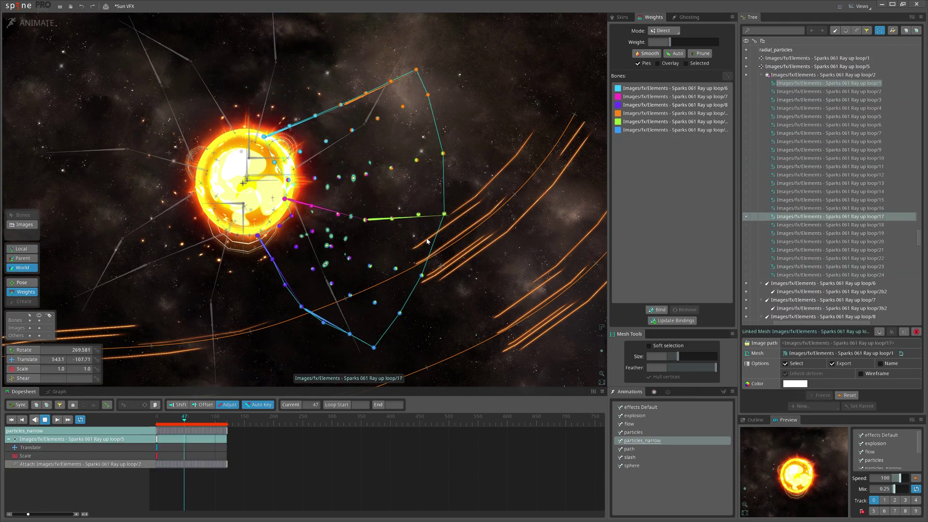
scroll(457, 246, "down", 5)
left_click(428, 318)
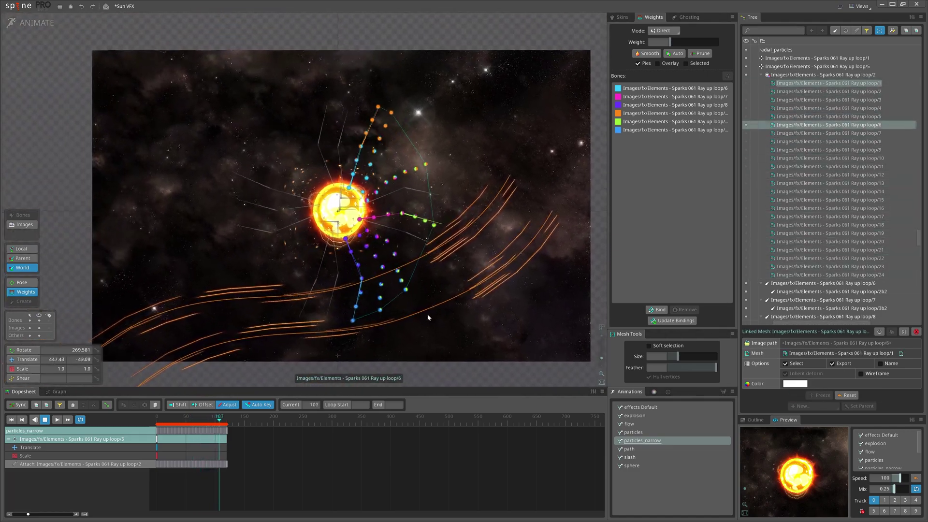
scroll(480, 133, "up", 2)
left_click(491, 129)
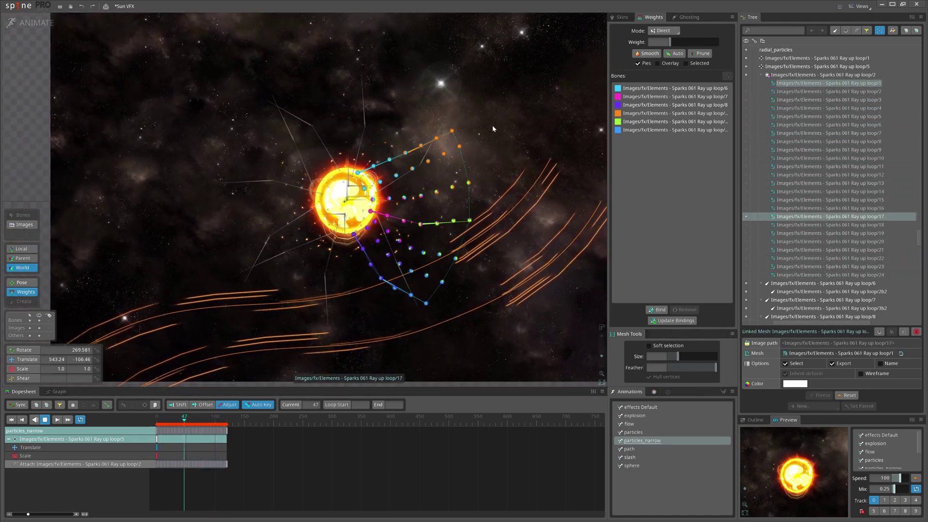
left_click(483, 124)
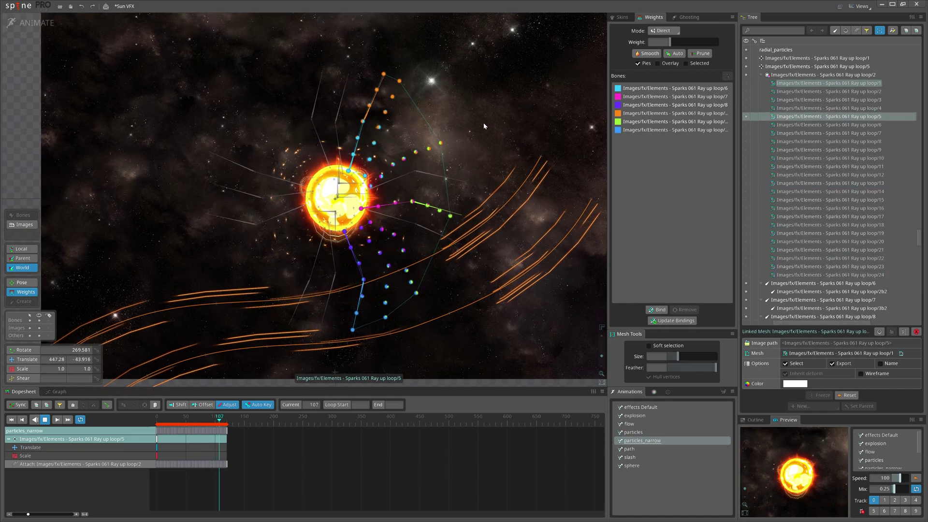
scroll(497, 261, "up", 2)
left_click(497, 336)
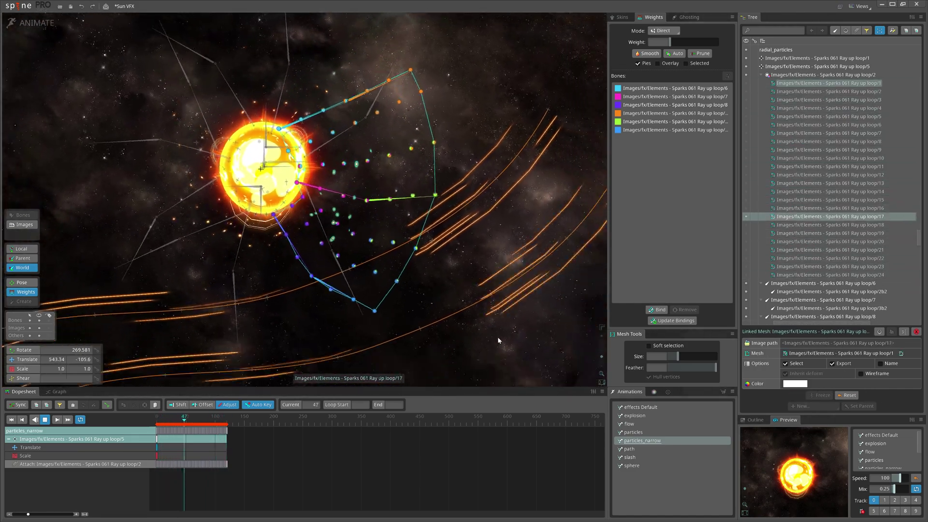
scroll(497, 336, "down", 2)
left_click(479, 314)
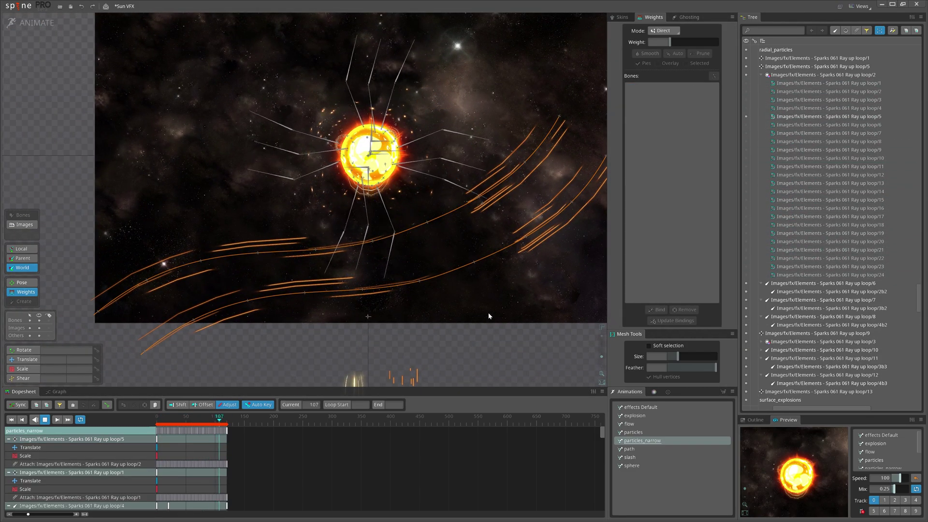
left_click_drag(488, 314, 433, 307)
Play the path animation and inspect its path and a Sparks 062 spark mesh
left_click(636, 452)
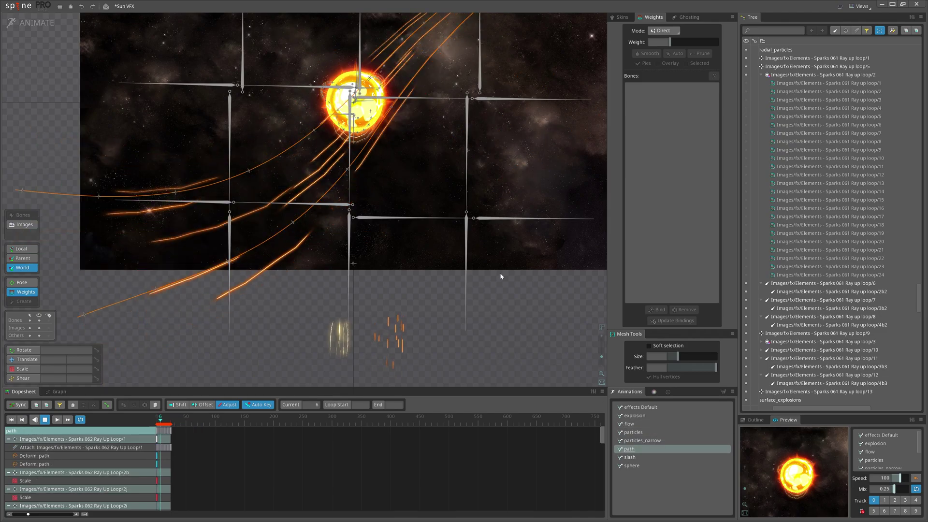
left_click_drag(499, 273, 465, 328)
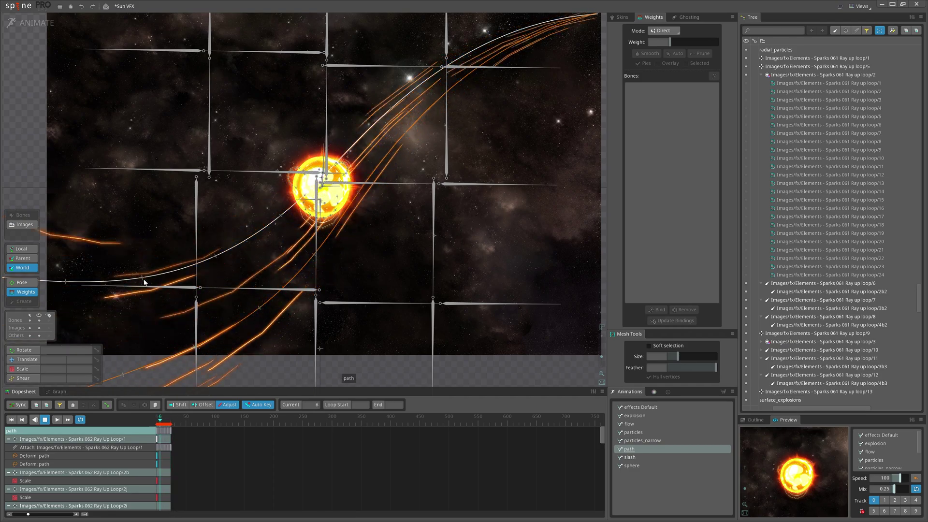
left_click(142, 264)
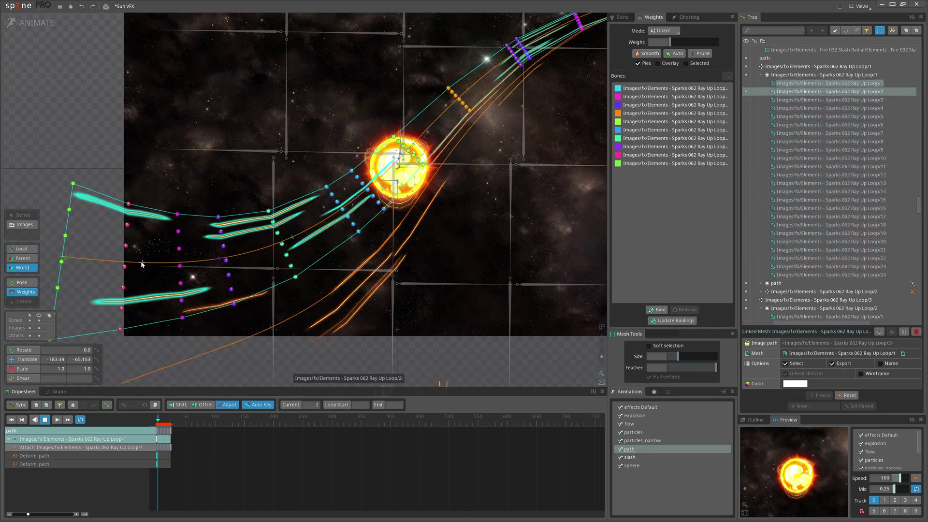
left_click(143, 264)
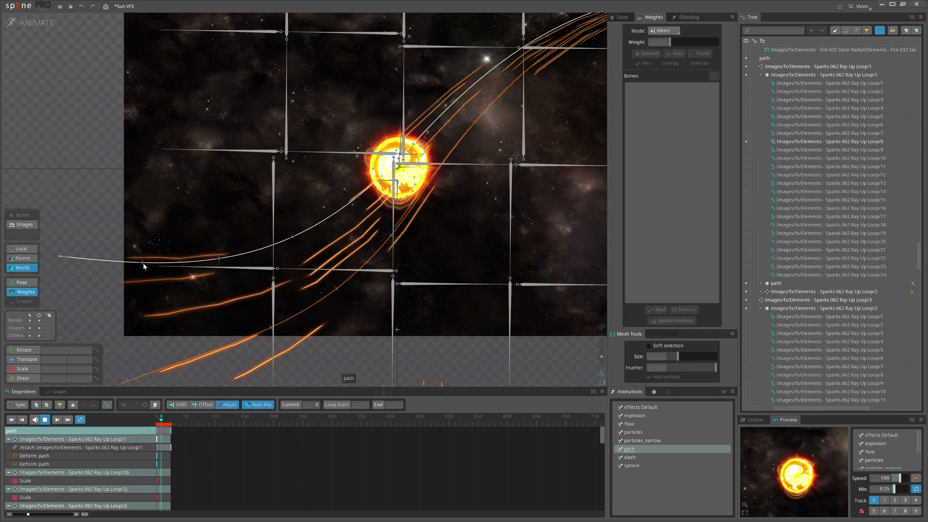
left_click(477, 269)
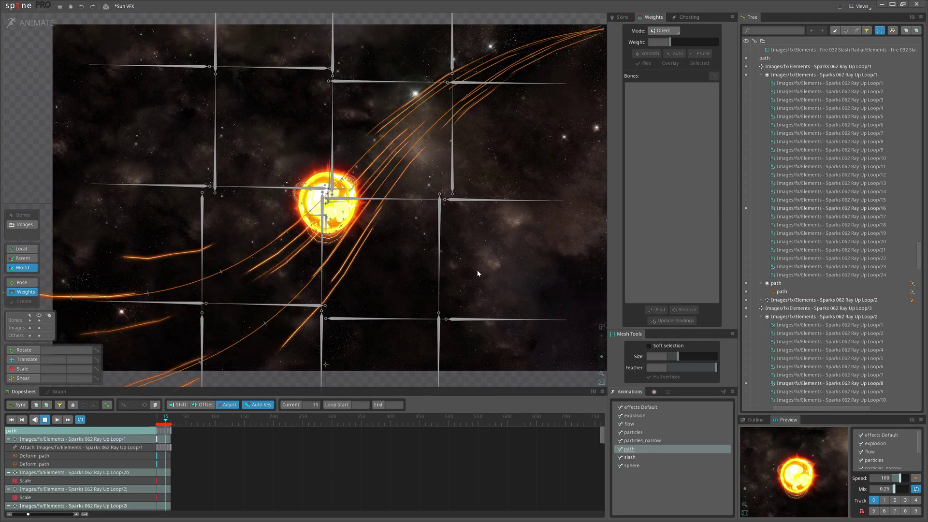
Recenter the view on the sun and load the slash animation
scroll(467, 318, "up", 3)
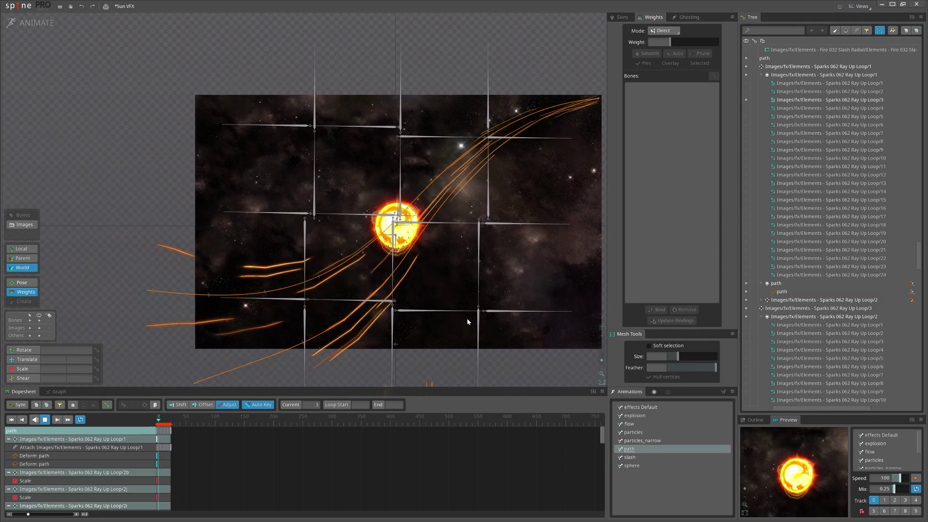
left_click_drag(530, 304, 490, 280)
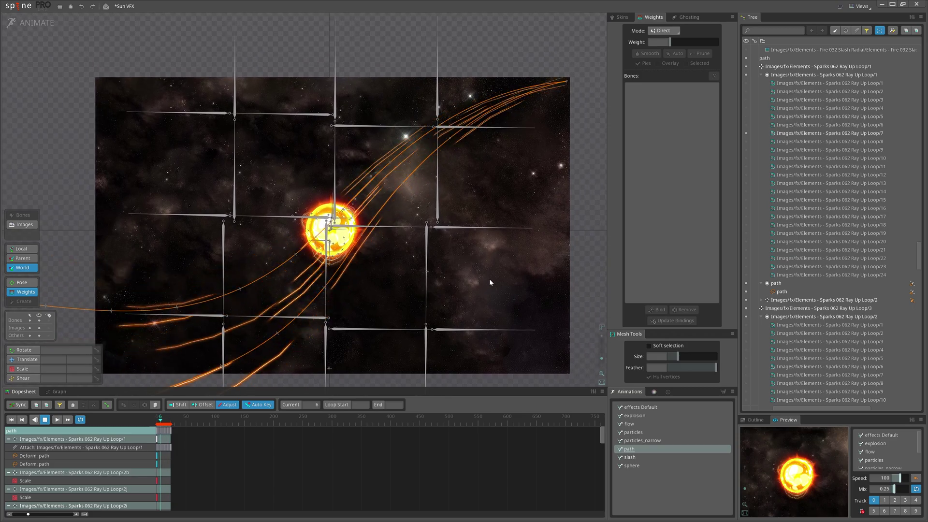
left_click(630, 457)
scroll(533, 260, "up", 5)
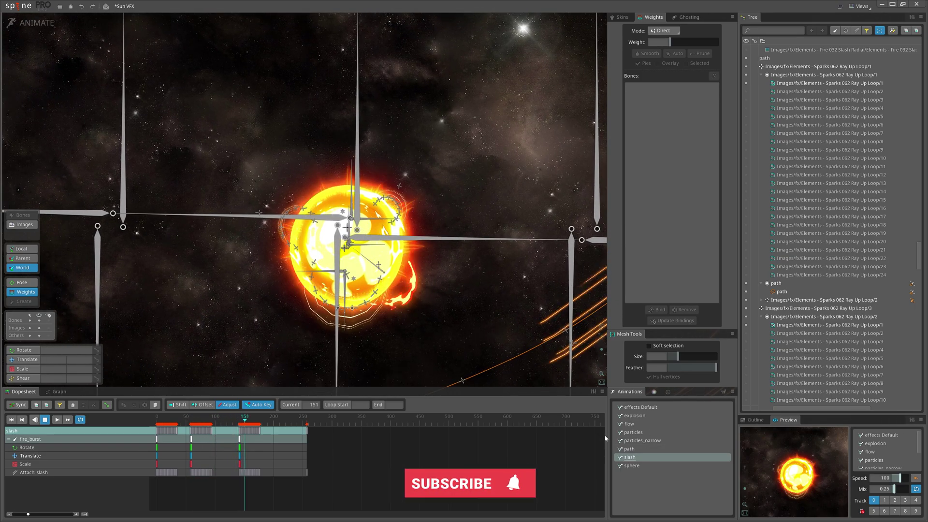
Enter Setup mode, dock the Preview beside the viewport, widen it across the left and zoom
left_click(41, 17)
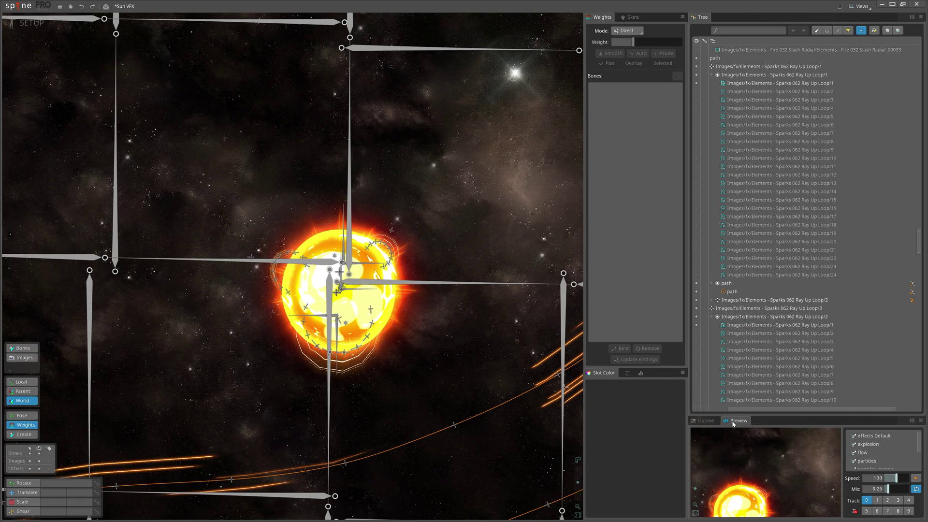
left_click_drag(445, 214, 471, 267)
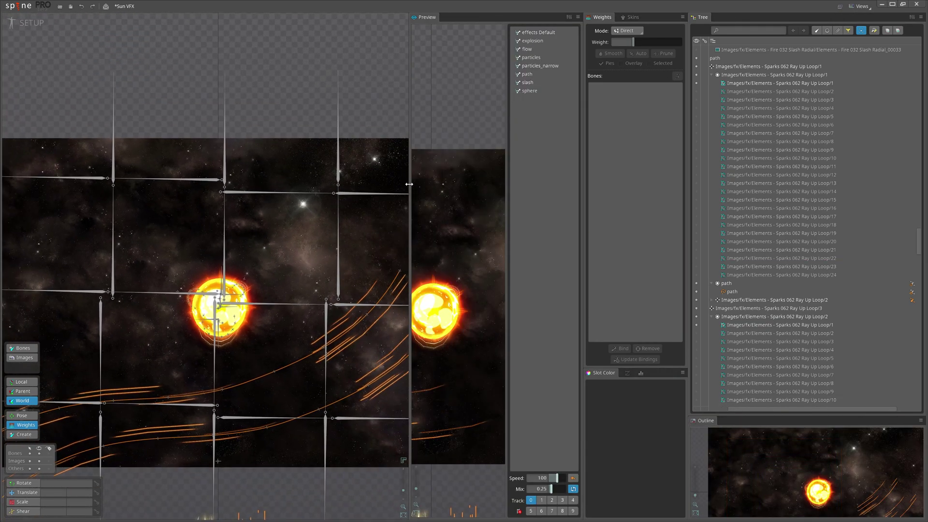
left_click_drag(409, 183, 46, 183)
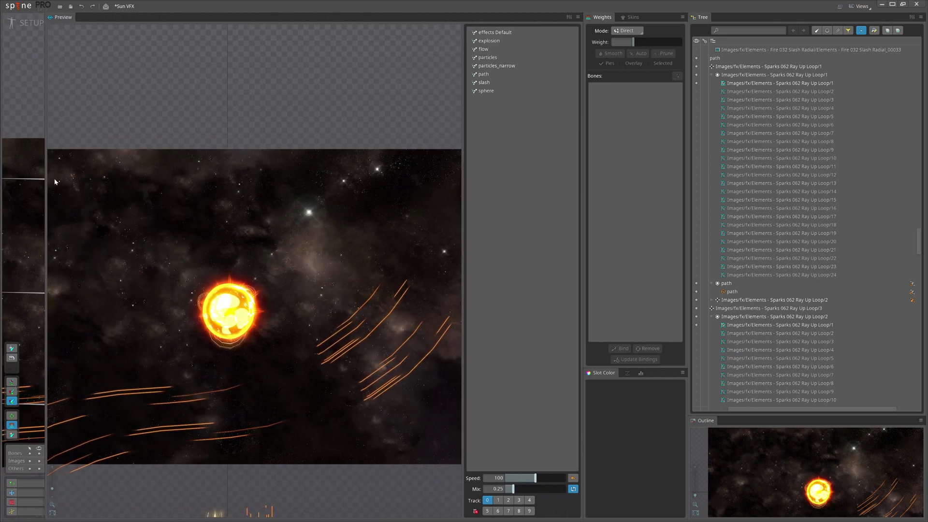
scroll(269, 256, "up", 3)
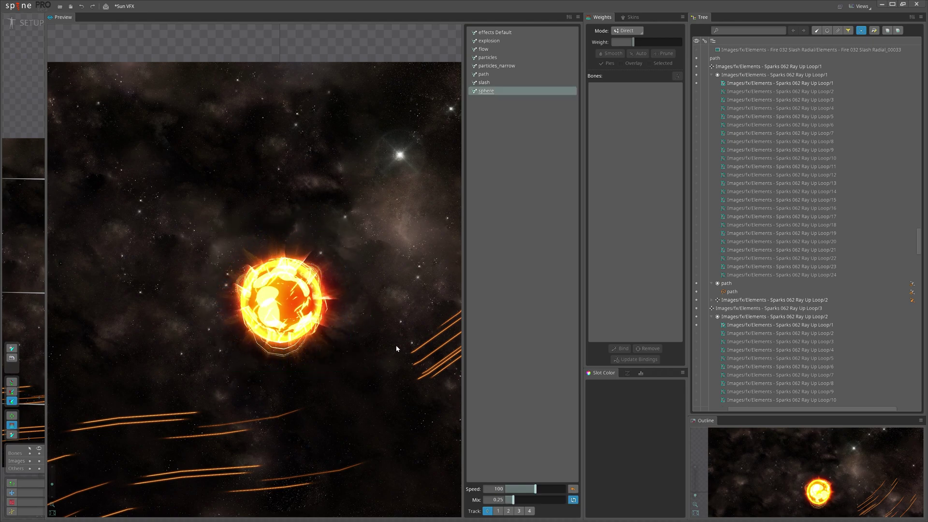
Put explosion, flow and particles on preview tracks 1, 2 and 3
left_click(498, 511)
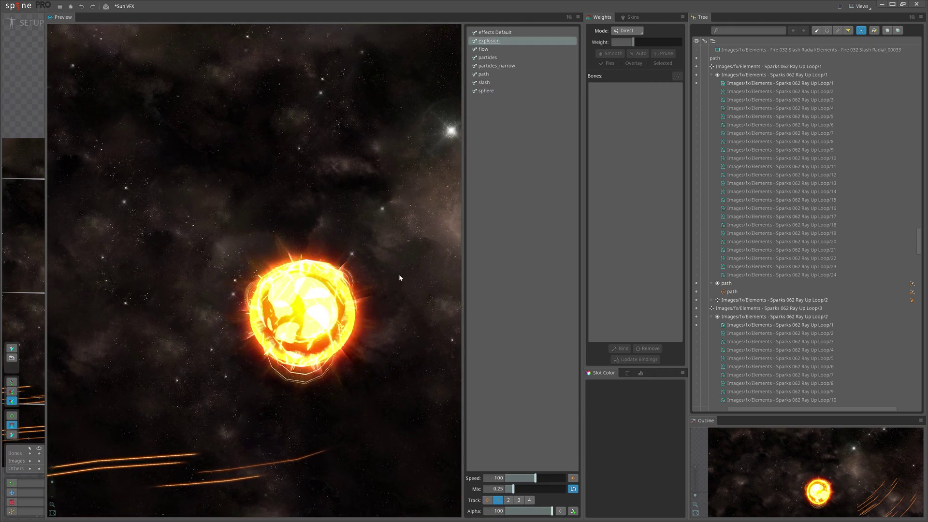
left_click(508, 500)
left_click(494, 50)
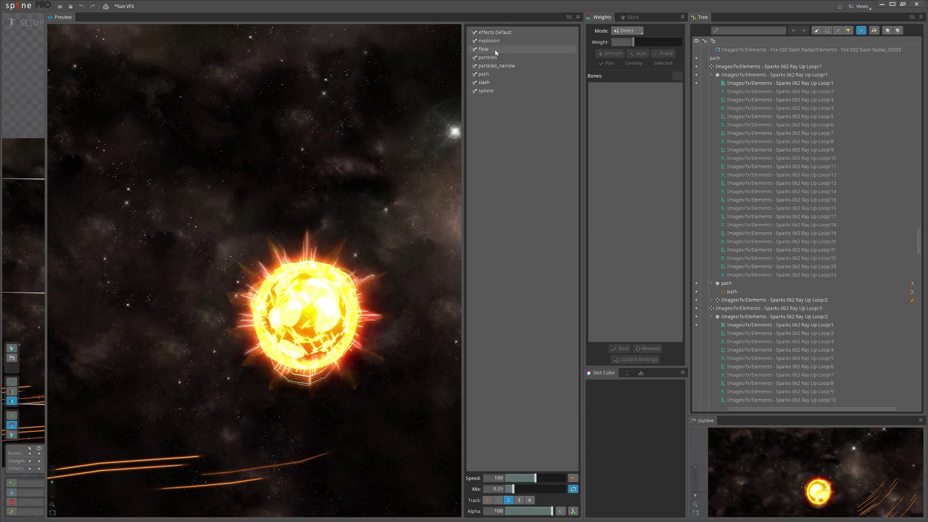
left_click(518, 500)
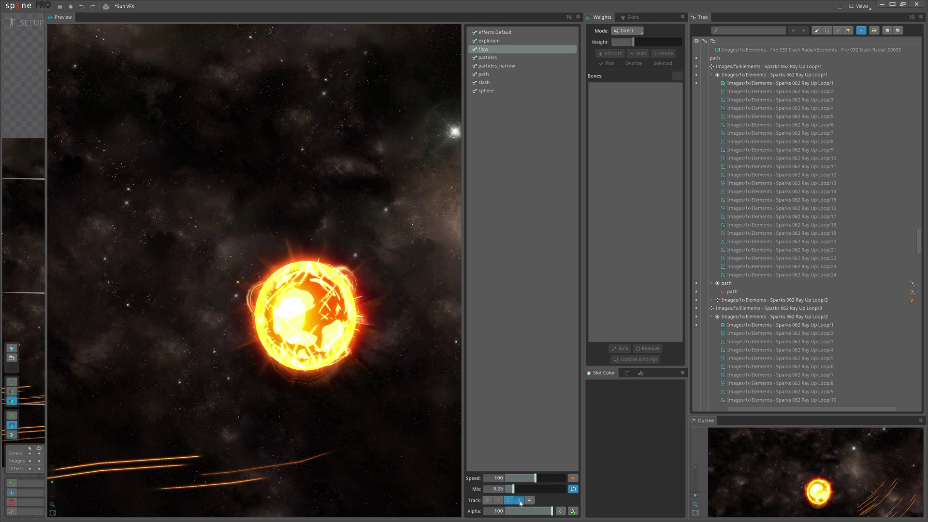
left_click(498, 57)
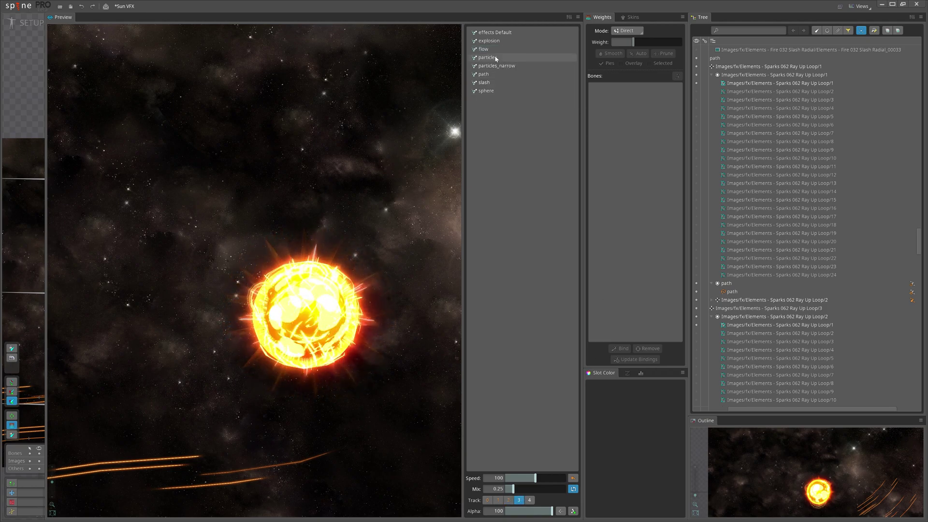
Put particles_narrow, path and slash on preview tracks 4, 5 and 6
left_click(529, 501)
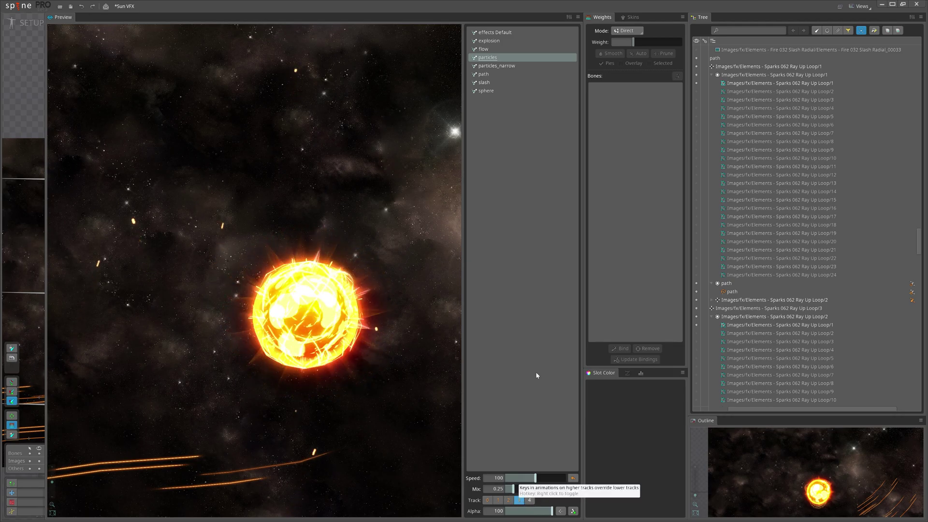
left_click(508, 70)
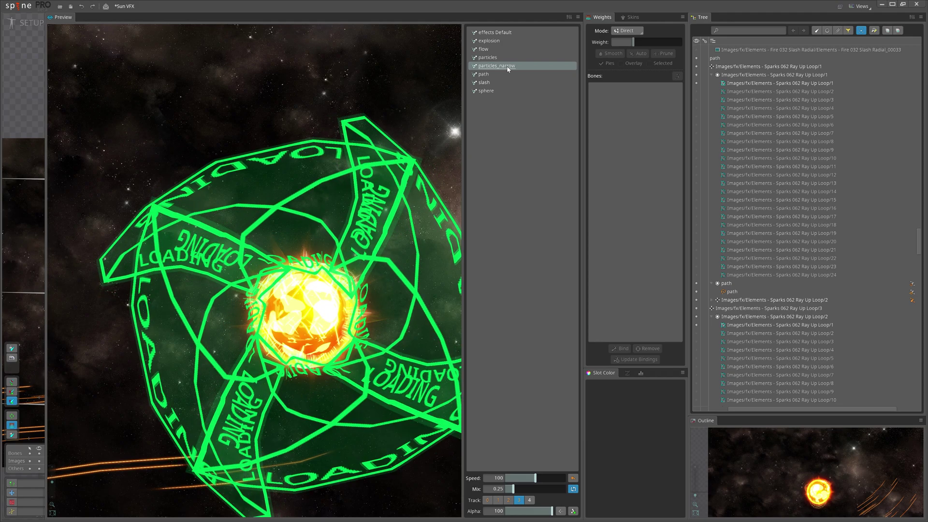
key("Up")
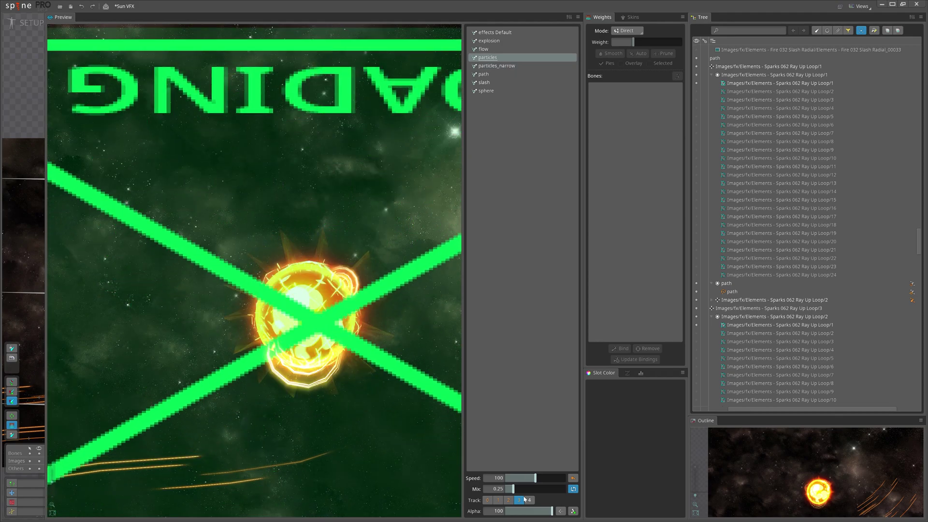
left_click(529, 501)
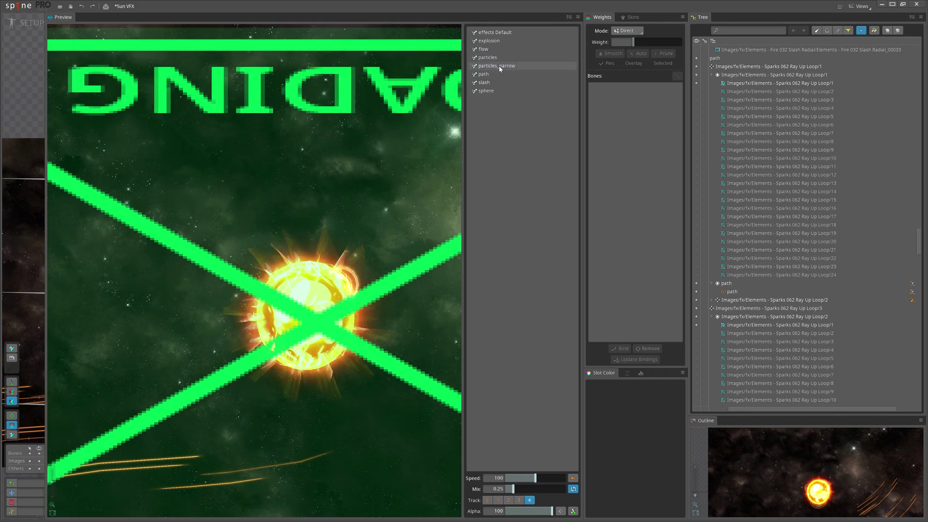
left_click(528, 500)
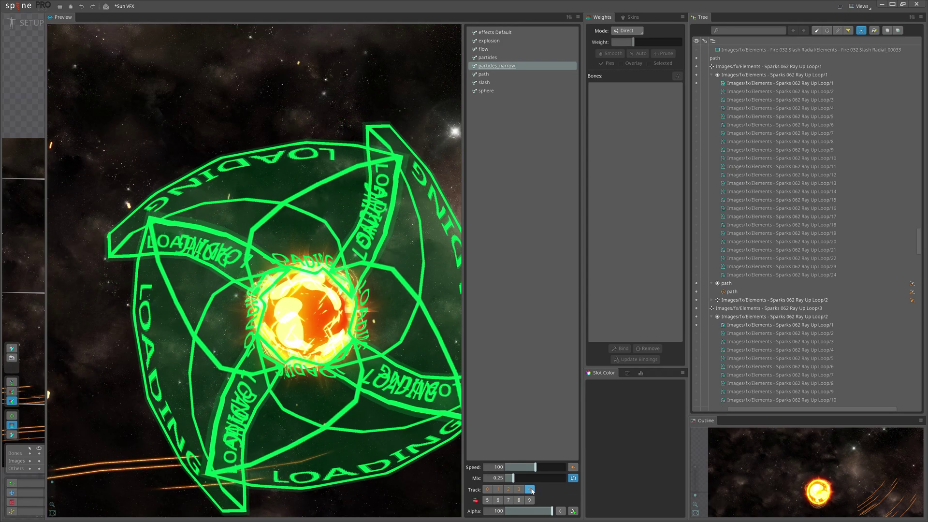
left_click(487, 500)
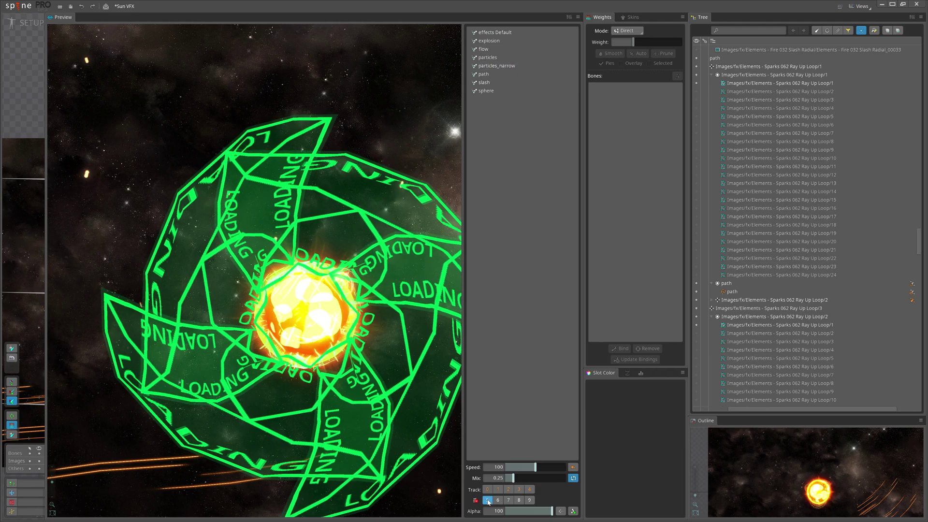
left_click(494, 73)
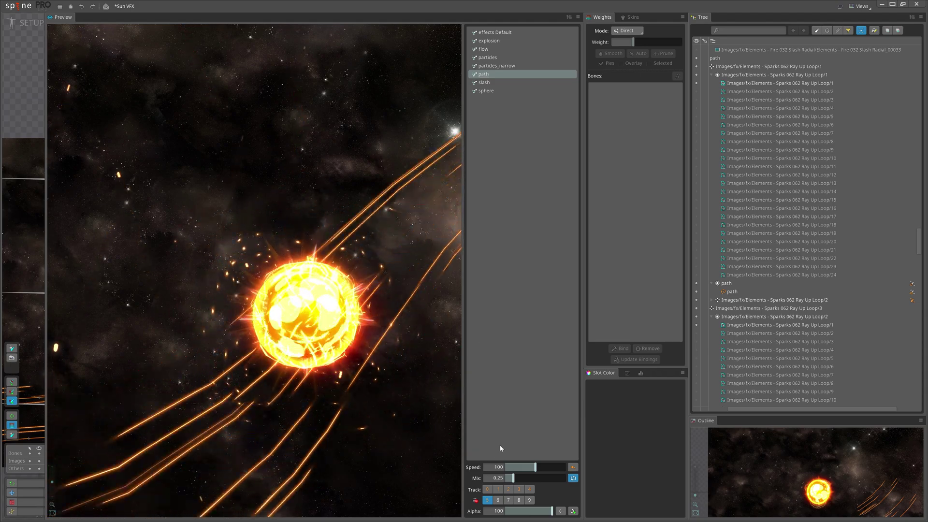
left_click(498, 500)
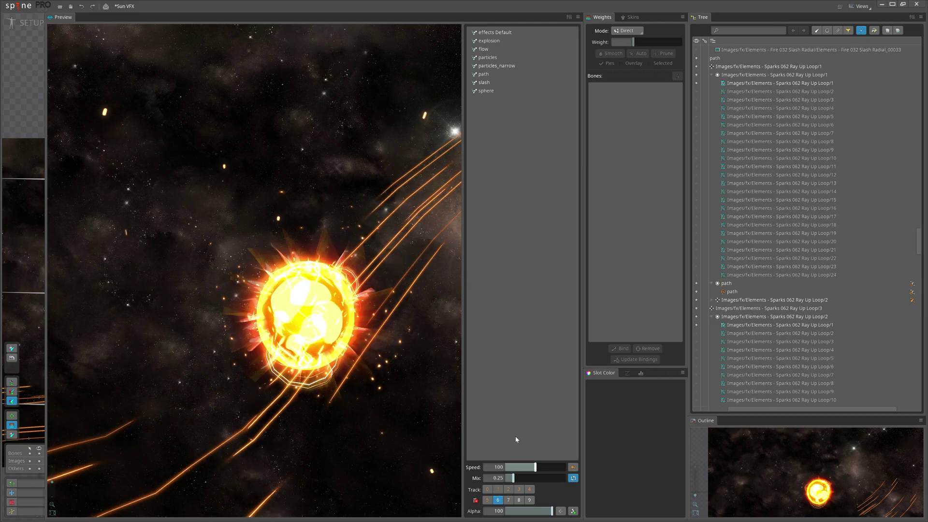
left_click(496, 83)
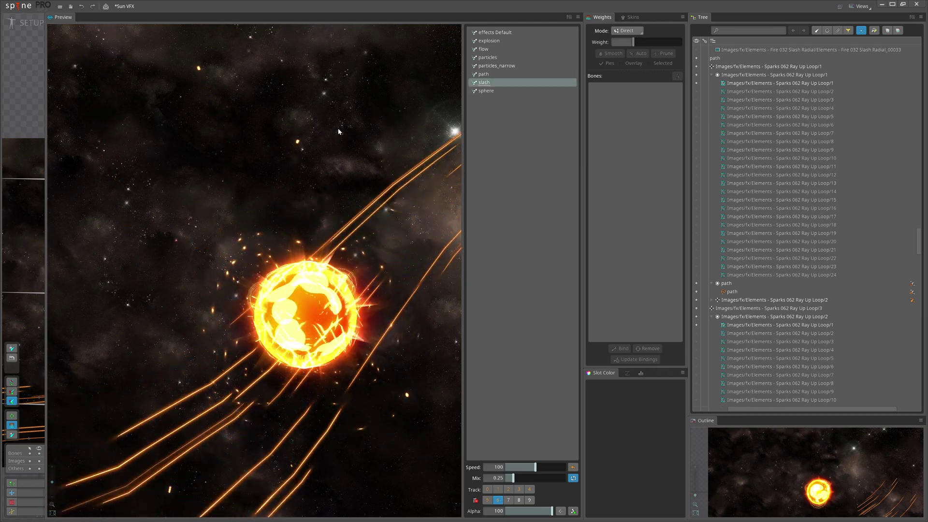